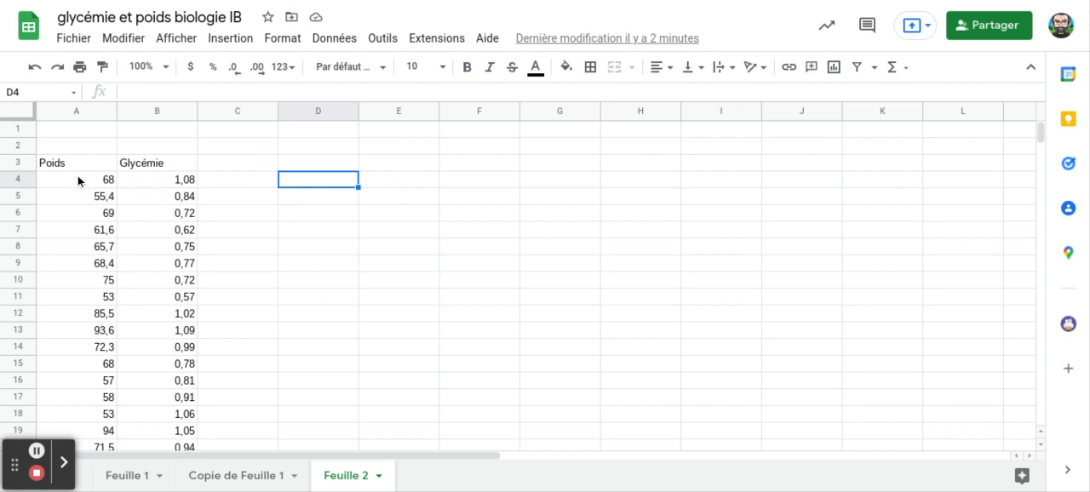
- Insert a chart based on the Poids and Glycémie data in A3:B23, including the header row
{"action": "left_click_drag", "start_coordinate": [75, 167], "coordinate": [146, 214]}
{"action": "left_click_drag", "start_coordinate": [148, 271], "coordinate": [143, 456]}
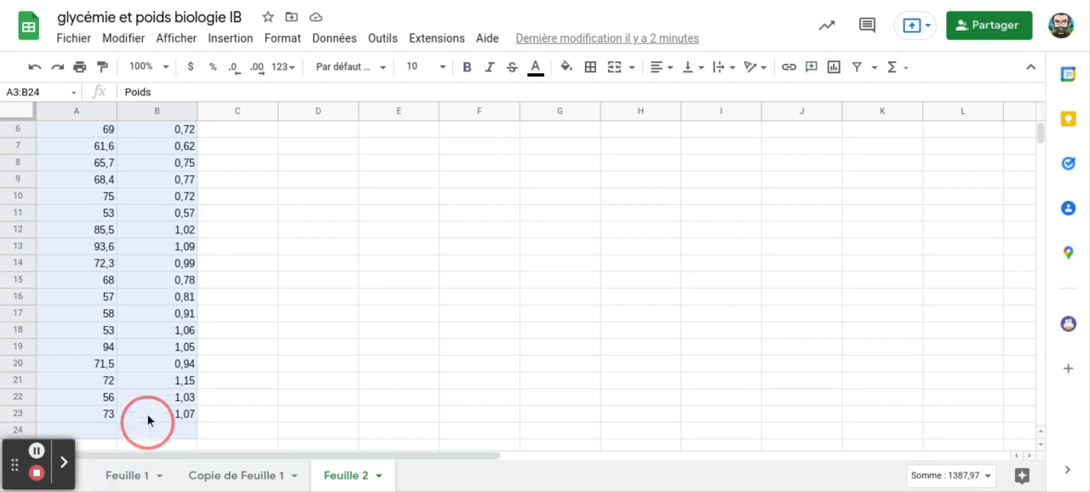
{"action": "mouse_move", "coordinate": [150, 418]}
{"action": "left_mouse_down"}
{"action": "mouse_move", "coordinate": [161, 404]}
{"action": "mouse_move", "coordinate": [161, 420]}
{"action": "left_mouse_up"}
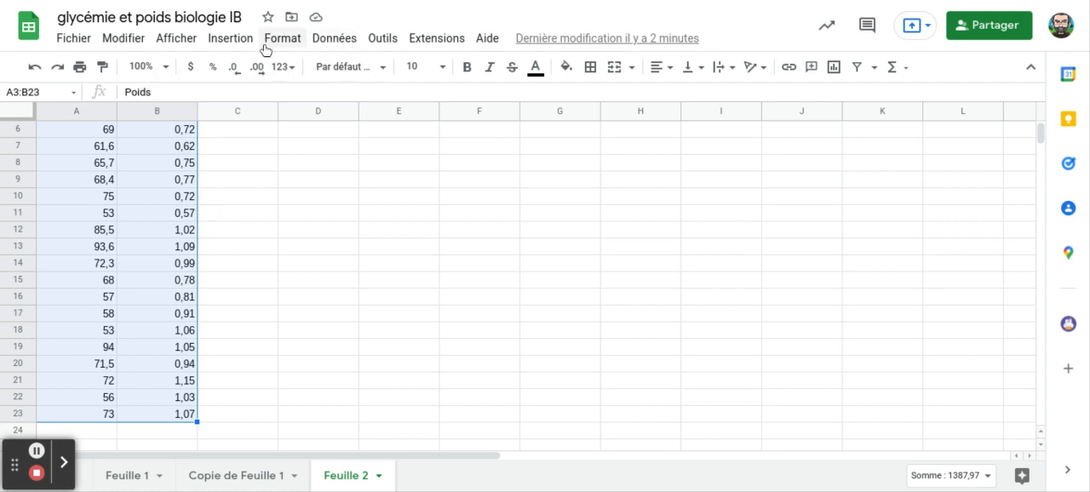
{"action": "left_click", "coordinate": [230, 45]}
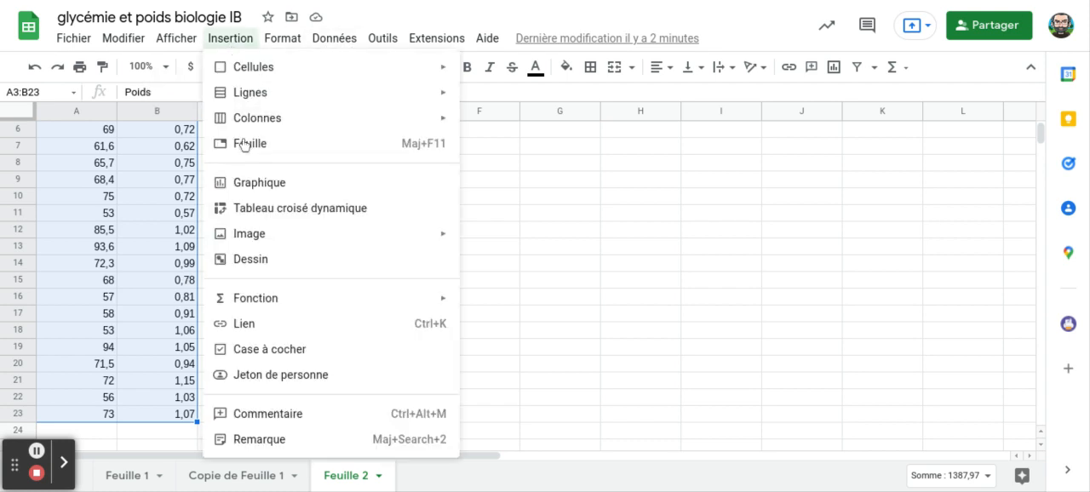
{"action": "left_click", "coordinate": [252, 183]}
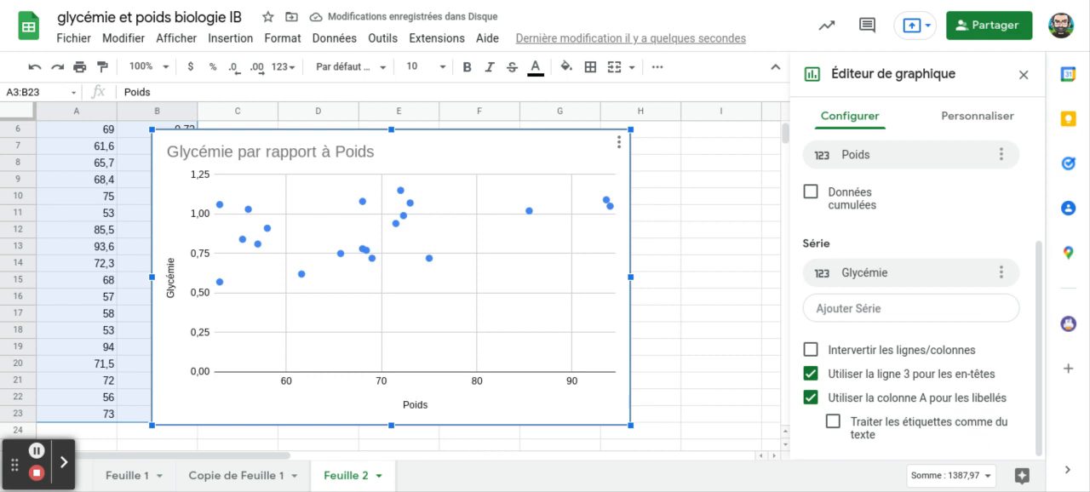
- Move the new scatter chart clear of the data so that columns A and B are uncovered
{"action": "left_click", "coordinate": [1040, 298]}
{"action": "left_click_drag", "start_coordinate": [1041, 299], "coordinate": [1045, 138]}
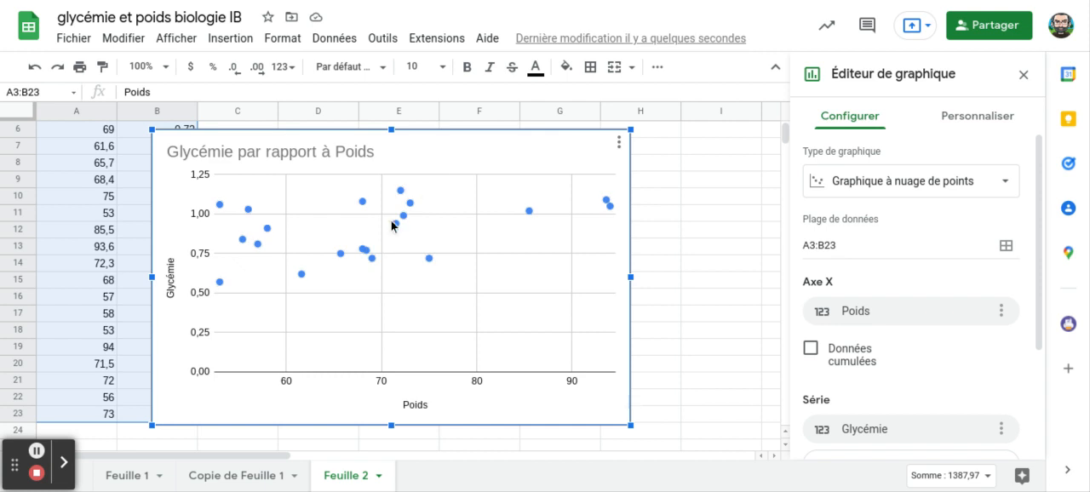
{"action": "left_click", "coordinate": [220, 206]}
{"action": "left_click", "coordinate": [497, 158]}
{"action": "left_click", "coordinate": [628, 195]}
{"action": "left_click_drag", "start_coordinate": [629, 195], "coordinate": [722, 205]}
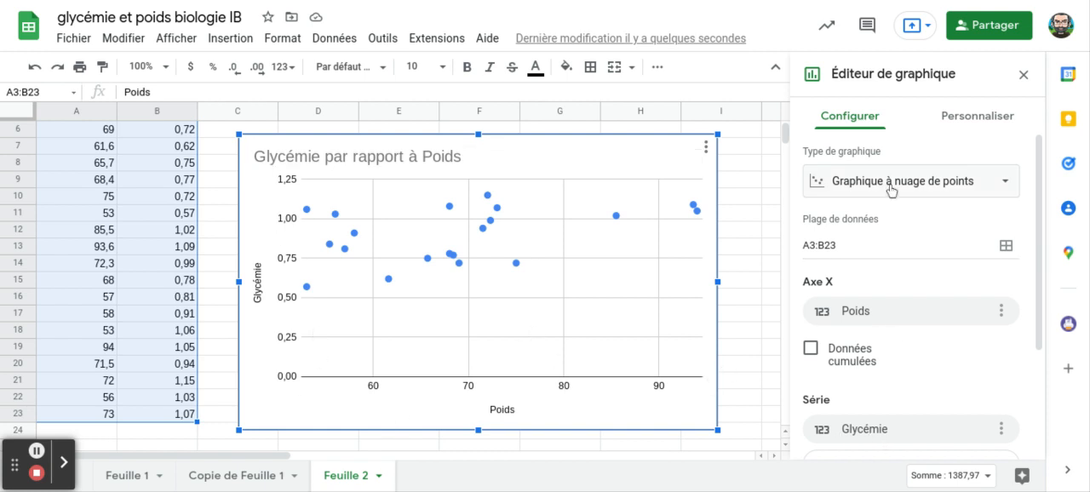
- Add a trendline (Courbe de tendance) to the Glycémie series of the scatter chart
{"action": "left_click_drag", "start_coordinate": [1041, 182], "coordinate": [1051, 329]}
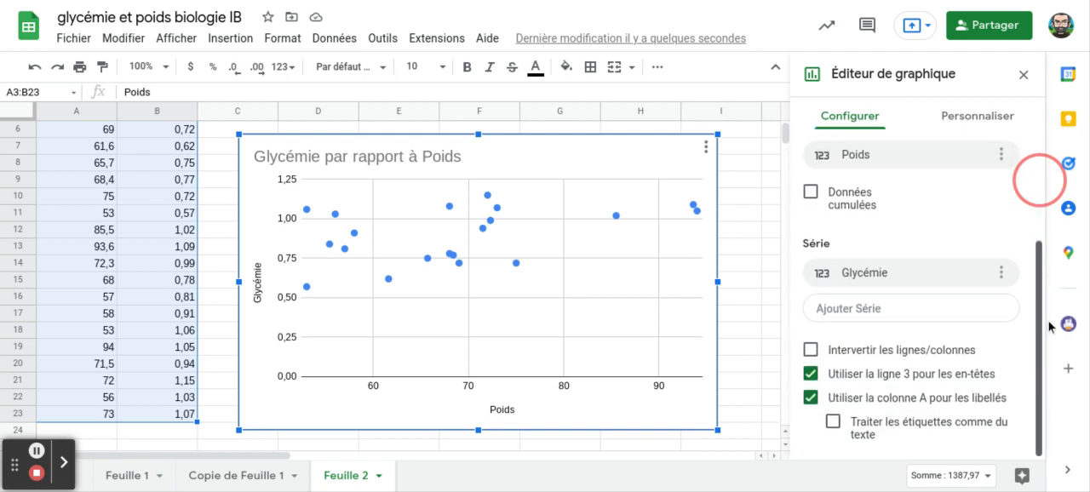
{"action": "left_click_drag", "start_coordinate": [1051, 291], "coordinate": [1046, 156]}
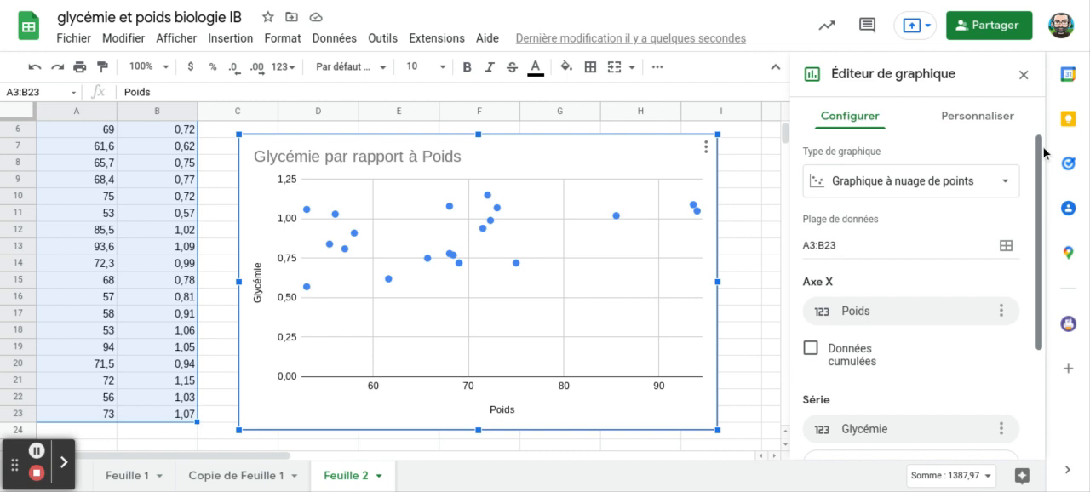
{"action": "left_click_drag", "start_coordinate": [1041, 136], "coordinate": [1044, 190]}
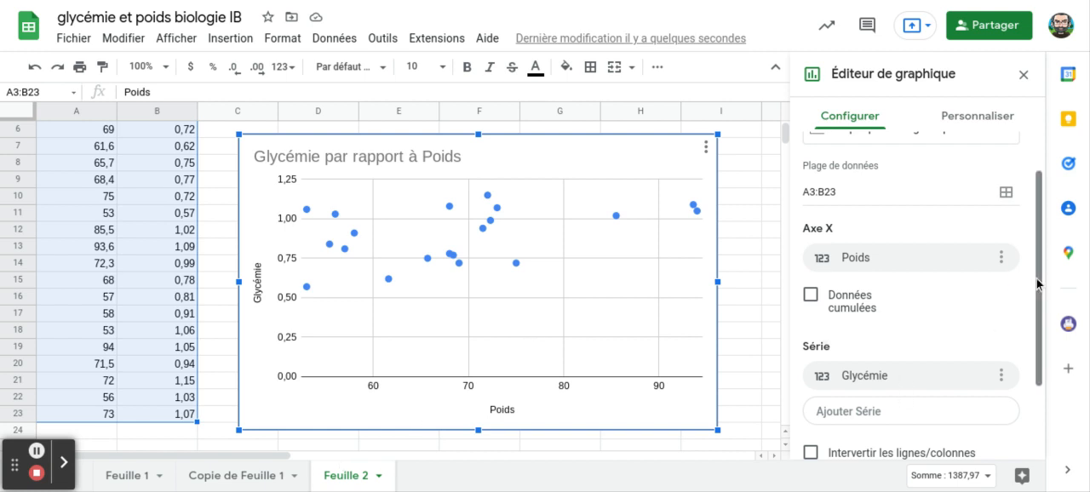
{"action": "left_click_drag", "start_coordinate": [1038, 288], "coordinate": [1038, 341]}
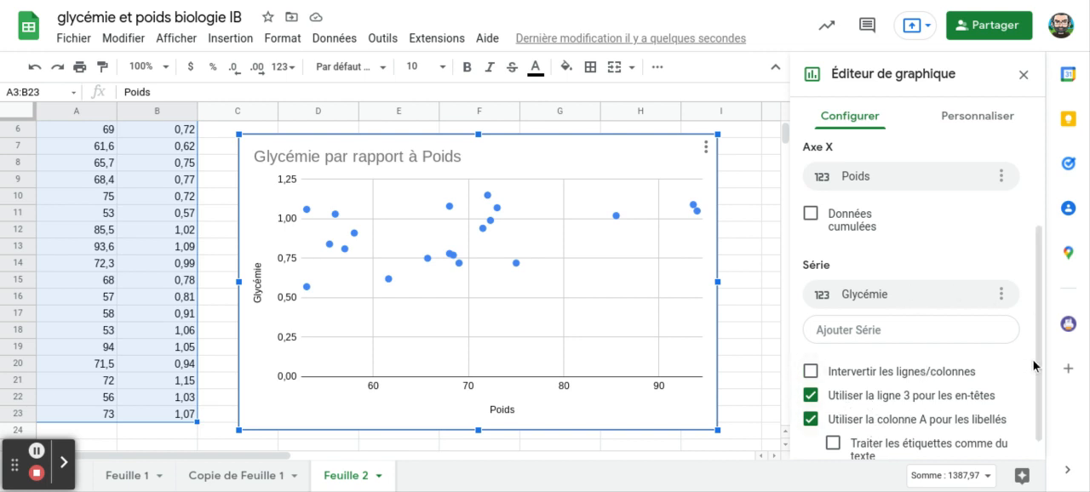
{"action": "scroll", "coordinate": [1043, 366], "scroll_direction": "up", "scroll_amount": 2}
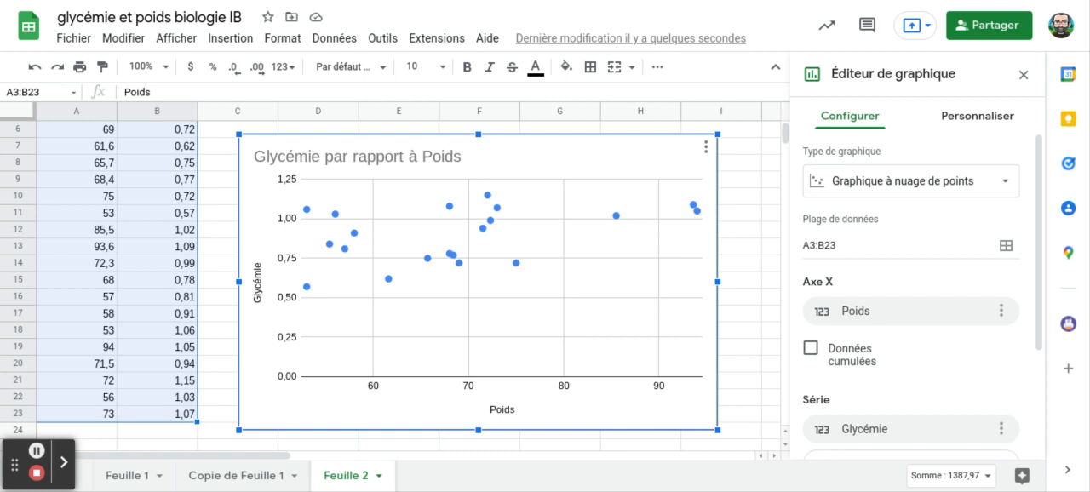
{"action": "left_click", "coordinate": [978, 118]}
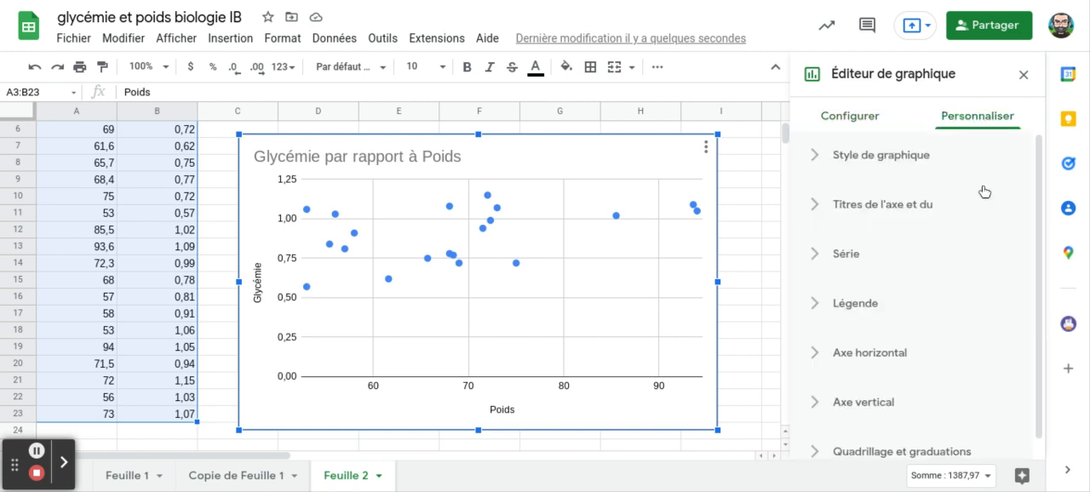
{"action": "left_click", "coordinate": [830, 260]}
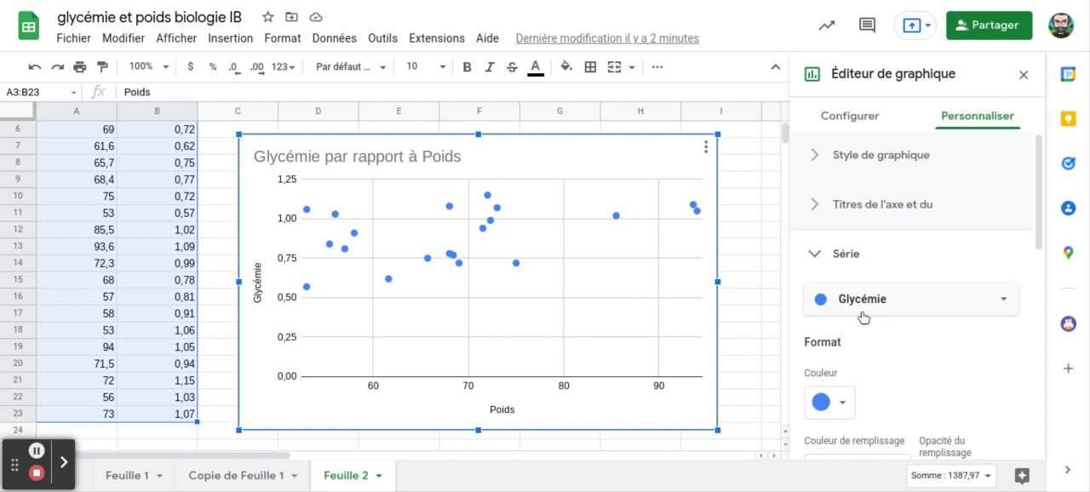
{"action": "left_click", "coordinate": [1005, 304]}
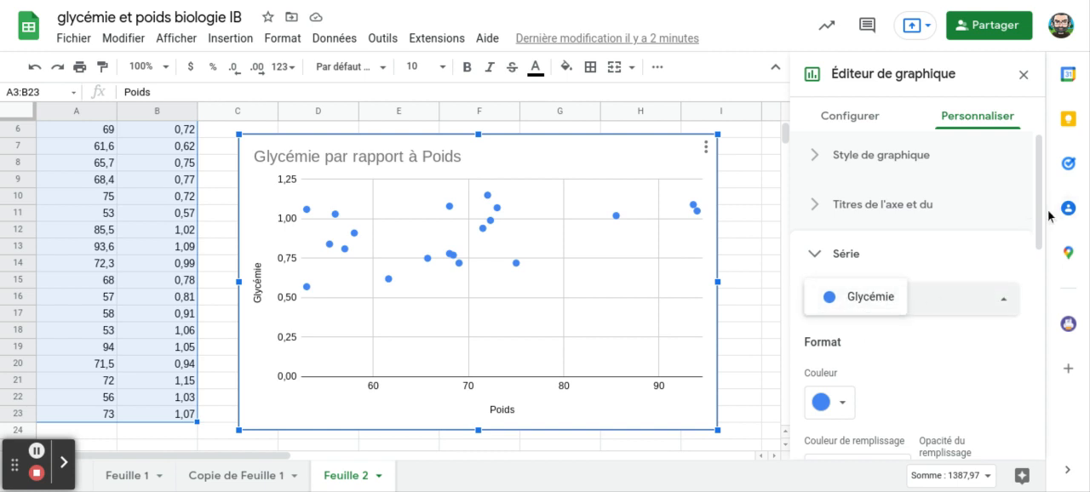
{"action": "left_click_drag", "start_coordinate": [1041, 213], "coordinate": [1043, 385]}
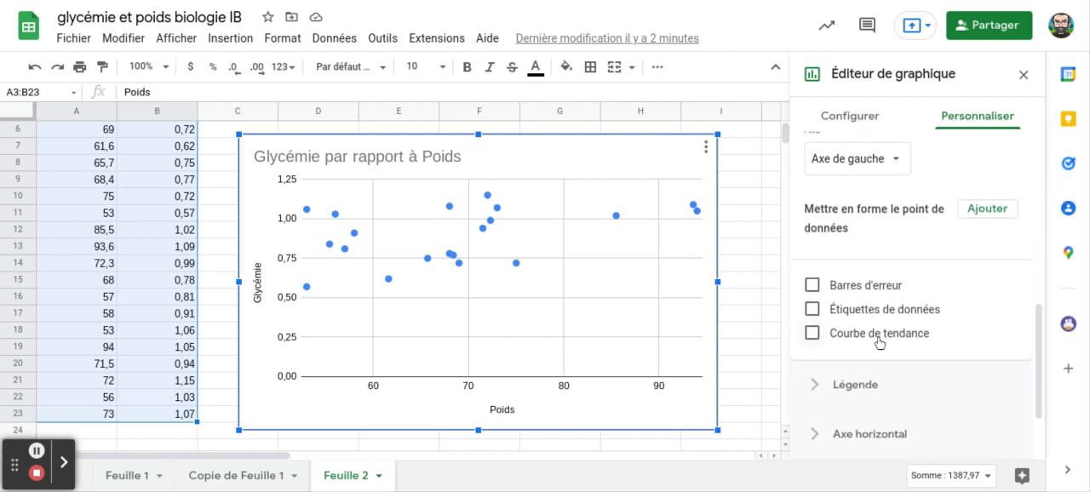
{"action": "left_click", "coordinate": [812, 335]}
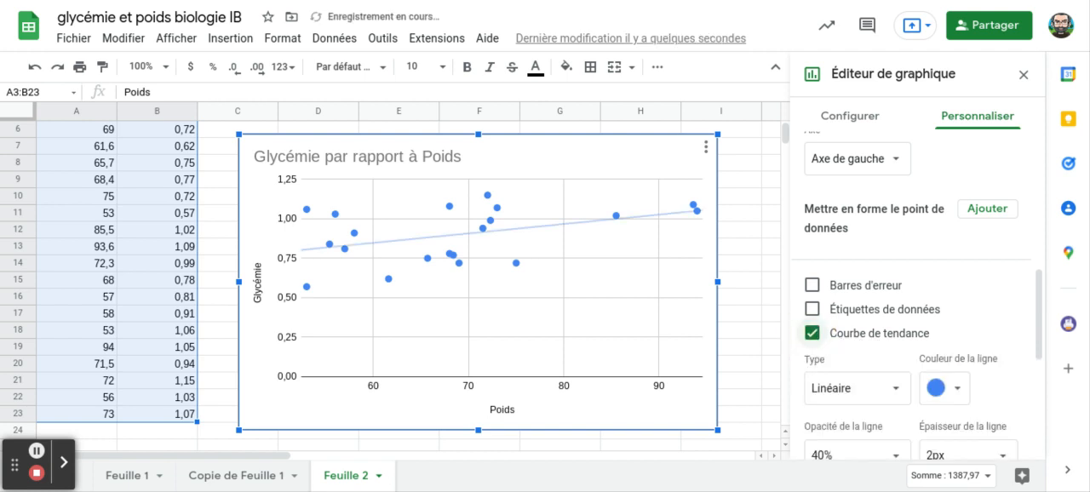
- Set the trendline type to Linéaire with the label Aucune, and leave the chart editor
{"action": "left_click_drag", "start_coordinate": [1042, 291], "coordinate": [1041, 332]}
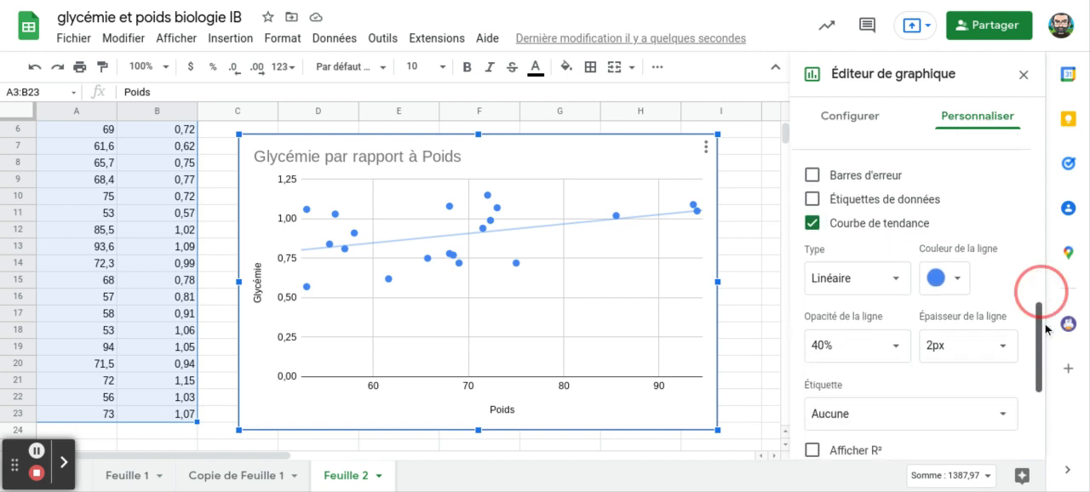
{"action": "left_click", "coordinate": [898, 281]}
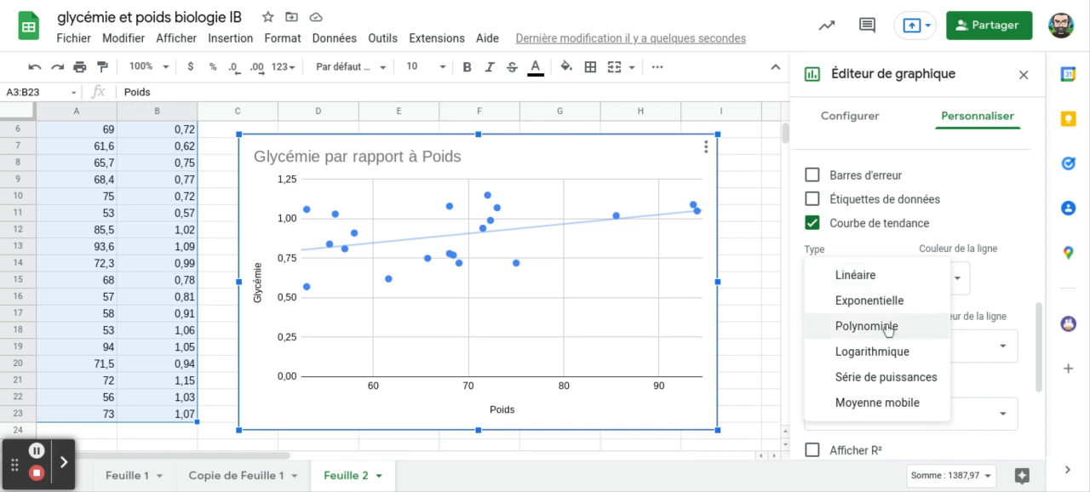
{"action": "left_click", "coordinate": [867, 275]}
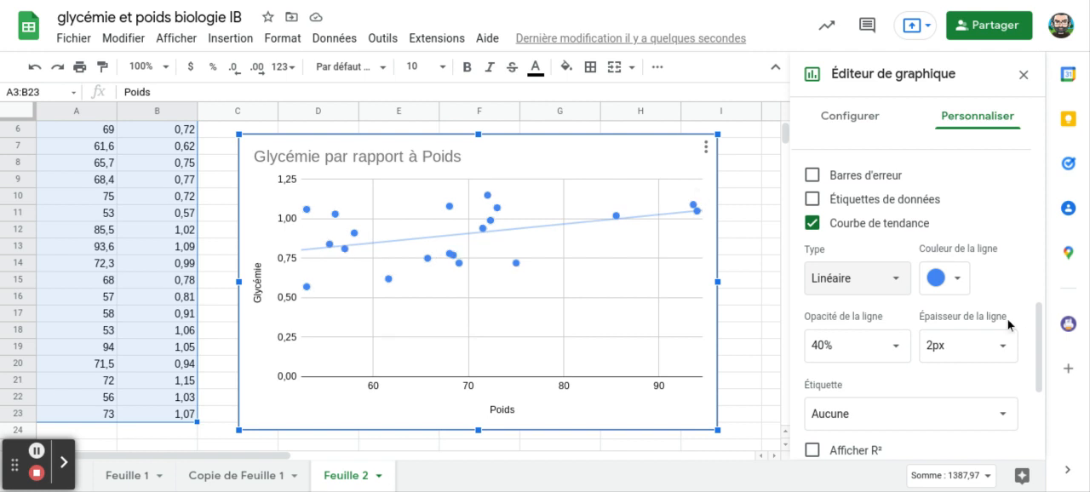
{"action": "left_click_drag", "start_coordinate": [1039, 332], "coordinate": [1041, 366]}
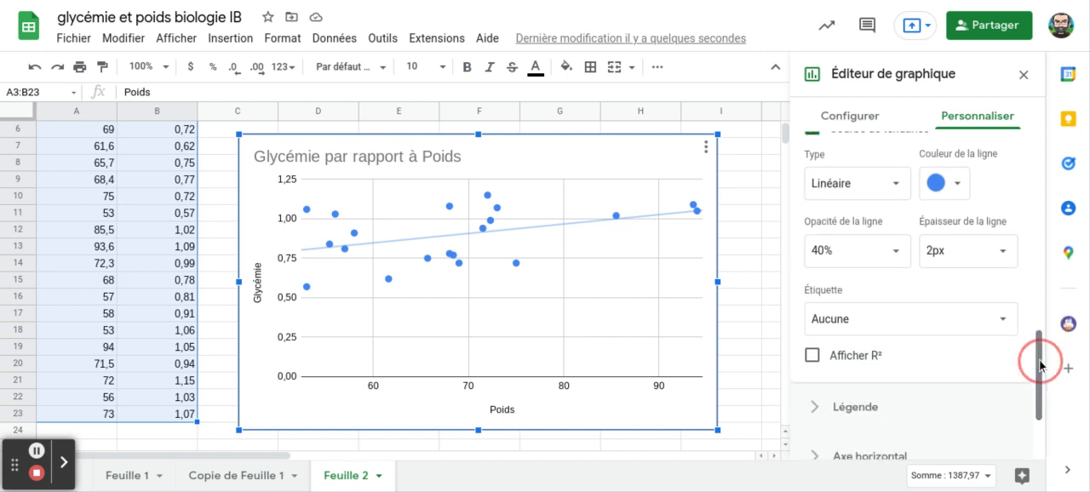
{"action": "left_click", "coordinate": [1005, 324]}
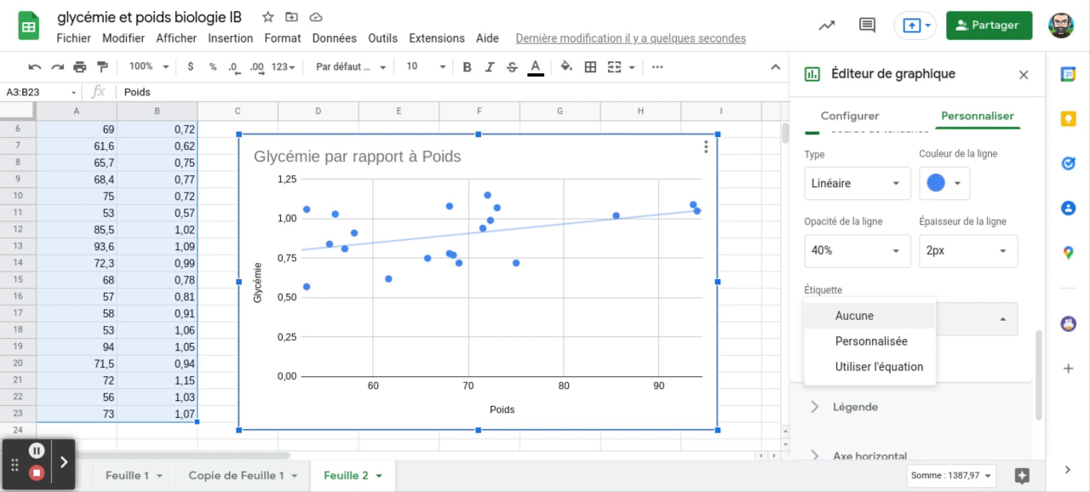
{"action": "left_click", "coordinate": [897, 324]}
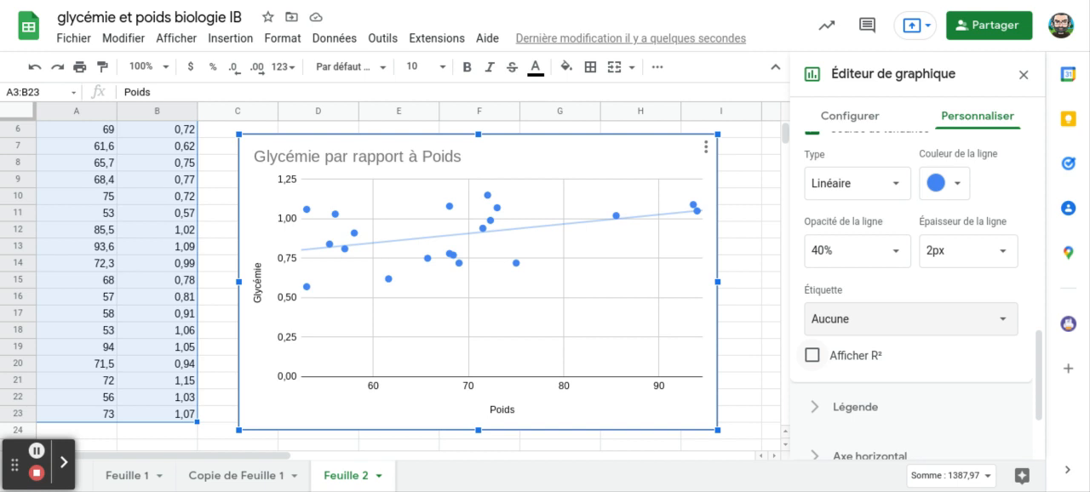
{"action": "left_click", "coordinate": [739, 373]}
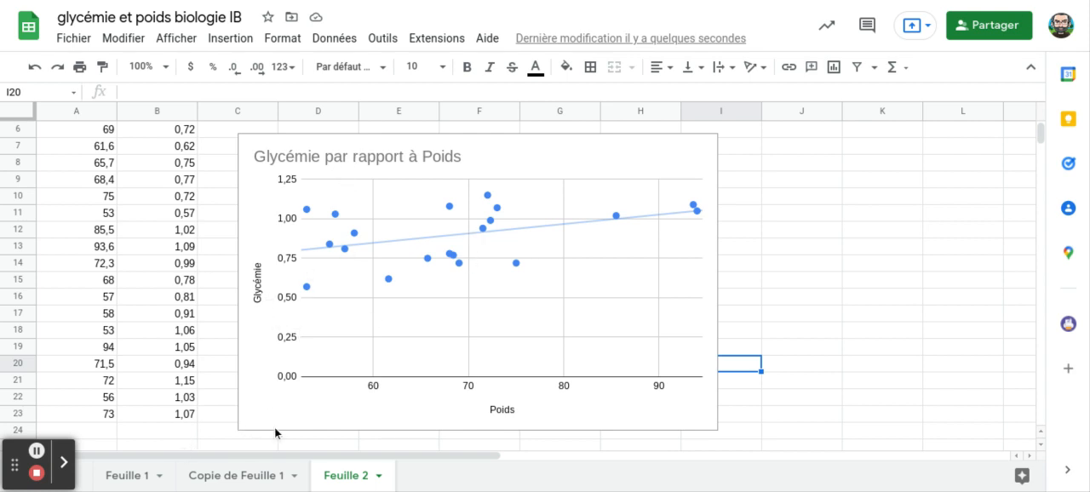
- Open the Feuille 1 sheet and examine the chart titled "Influence de la masse corporelle sur le taux de glycémie sanguin"
{"action": "left_click", "coordinate": [128, 477]}
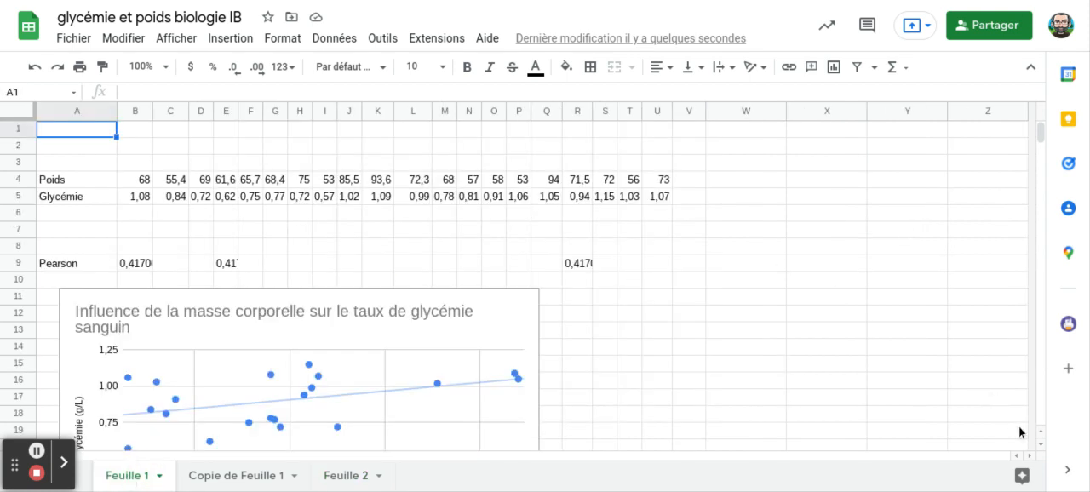
{"action": "double_click", "coordinate": [1040, 446]}
{"action": "left_click", "coordinate": [1040, 446]}
{"action": "left_click", "coordinate": [1040, 447]}
{"action": "left_click", "coordinate": [1040, 446]}
{"action": "double_click", "coordinate": [1040, 446]}
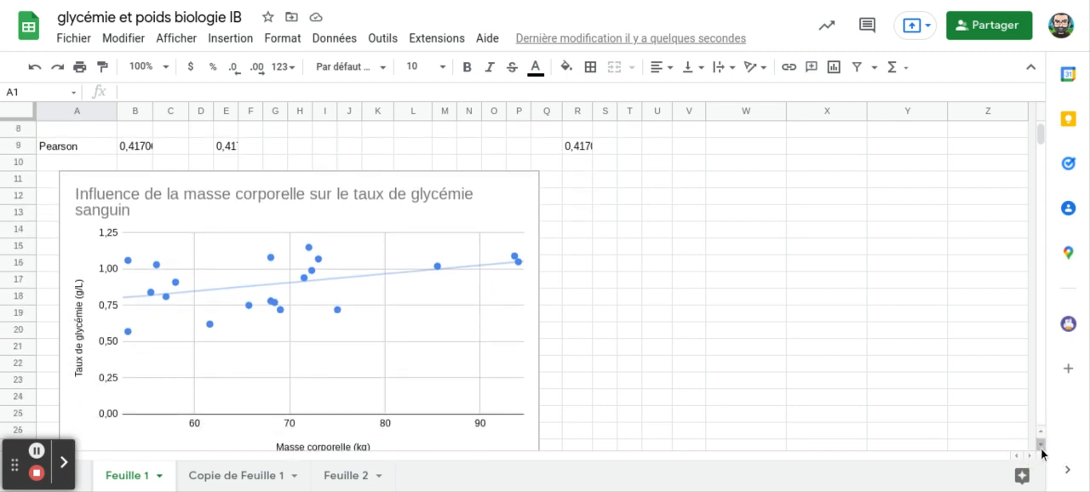
{"action": "left_click", "coordinate": [1041, 447]}
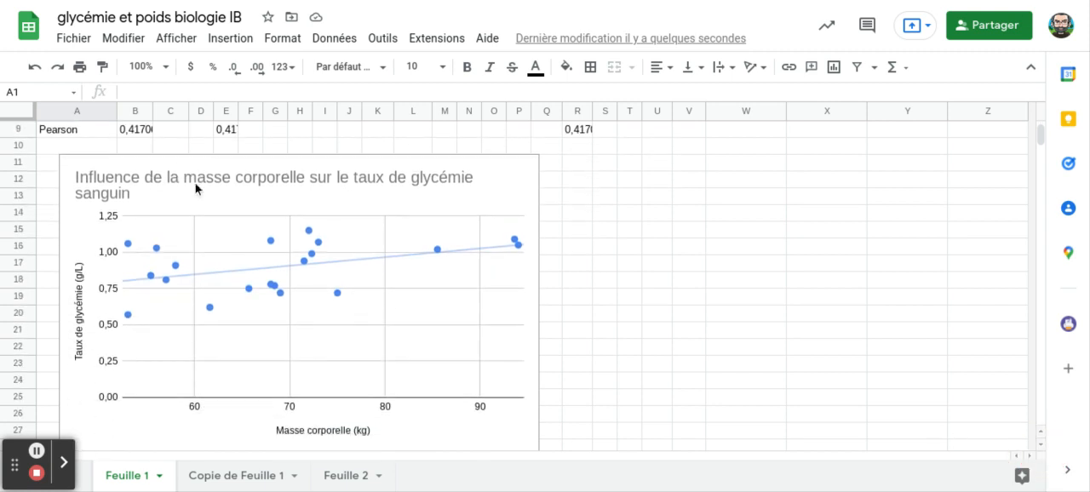